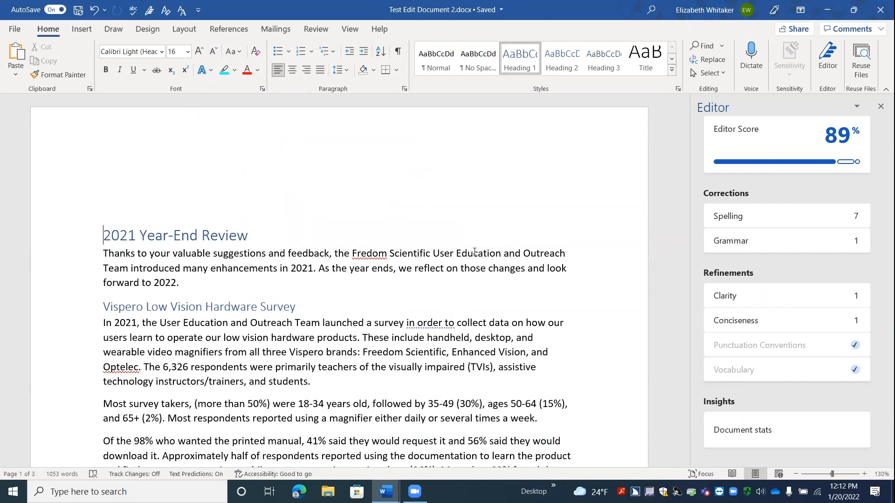
Run the Editor check on the document and start reviewing all flagged issues from the overall score.
key("F7")
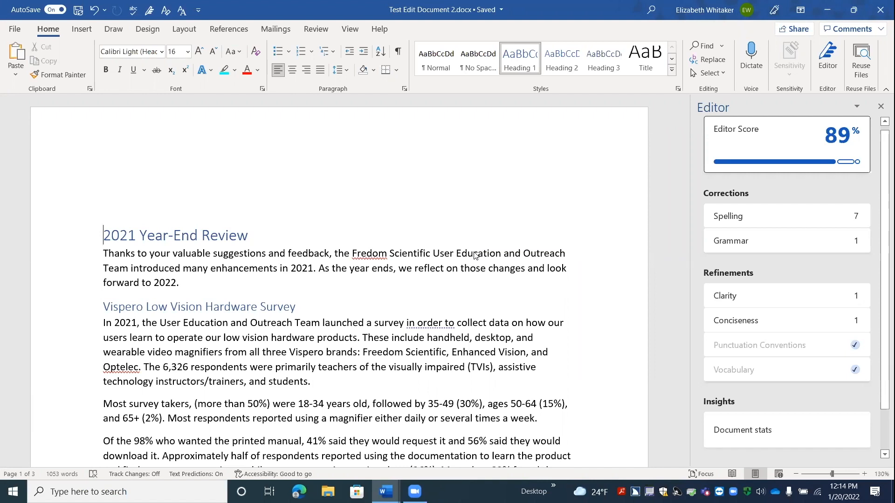
key("F7")
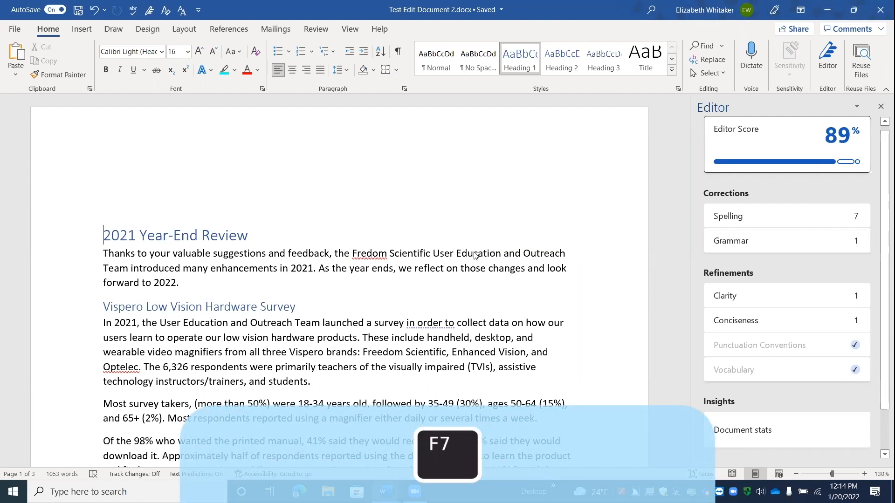
key("space")
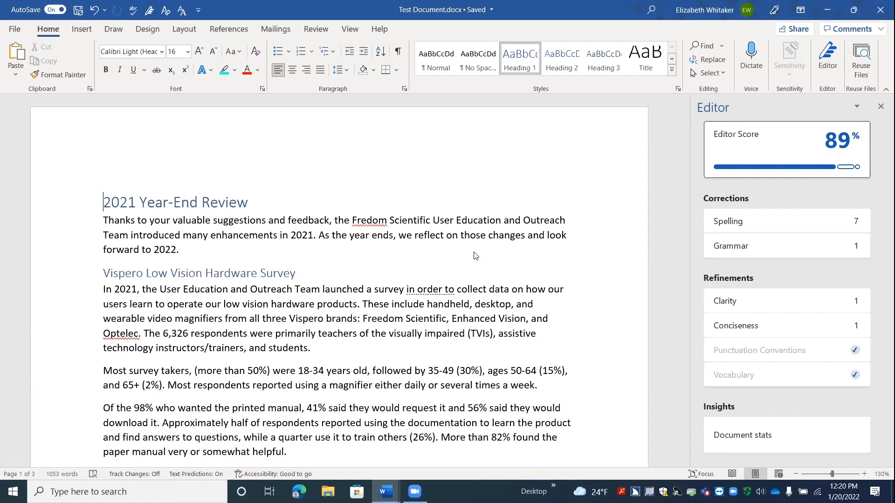
key("space")
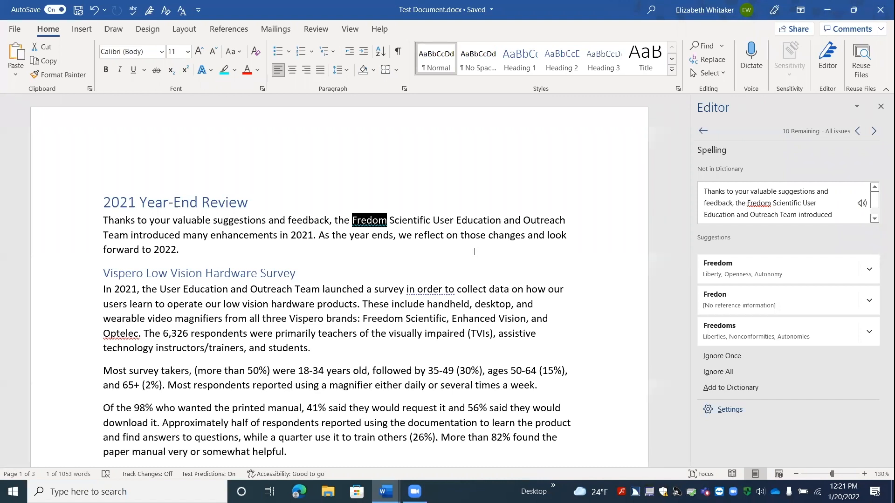
Go through the spelling suggestions for "Fredom" in the opening paragraph and replace it with "Freedom".
key("Insert+F7")
key("Insert+c")
key("Tab")
key("Tab")
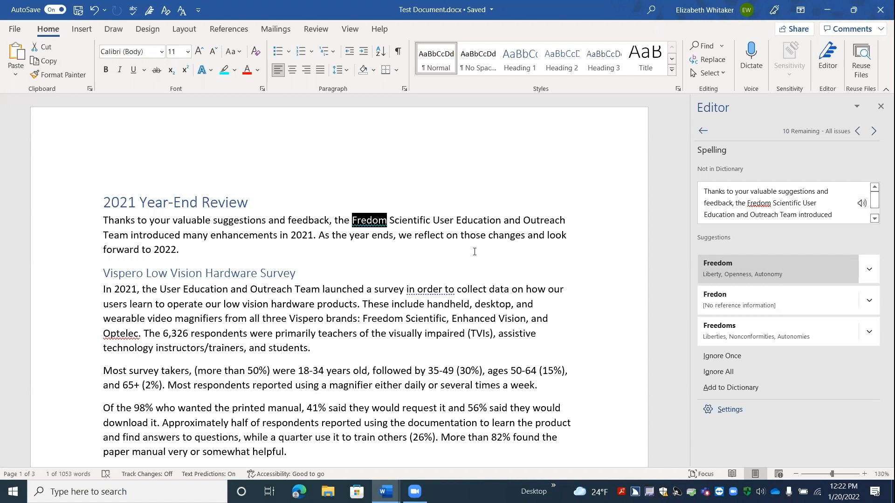
key("Insert+5")
key("insert+5")
key("insert+5")
key("Down")
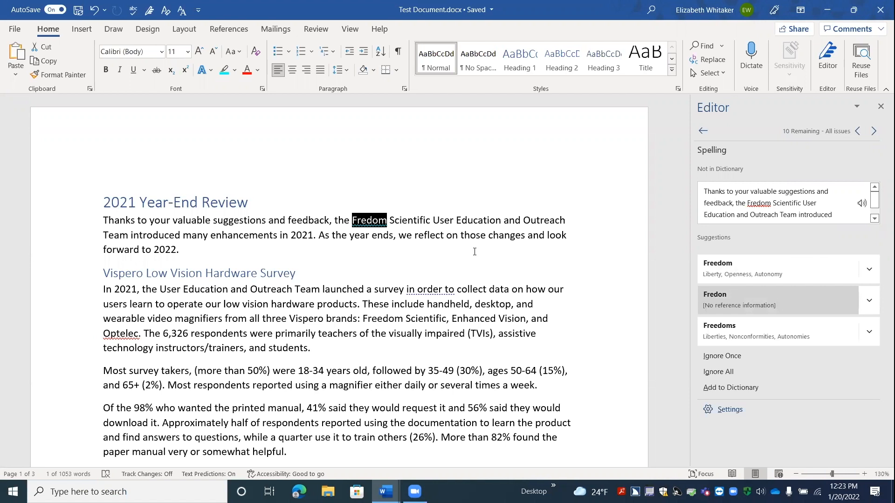
key("Down")
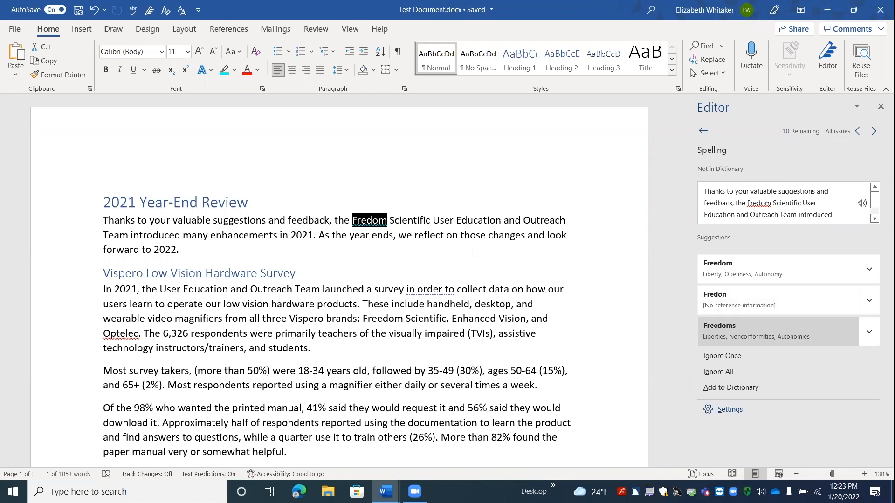
key("Up")
key("Up")
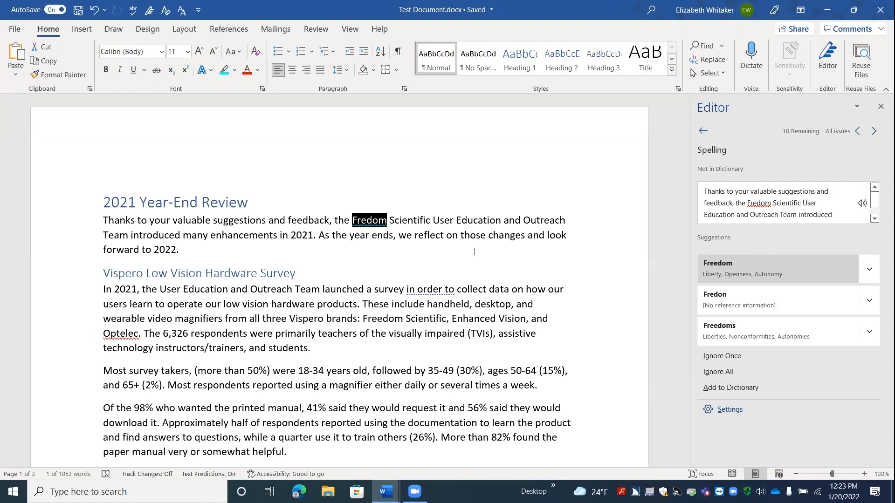
key("Return")
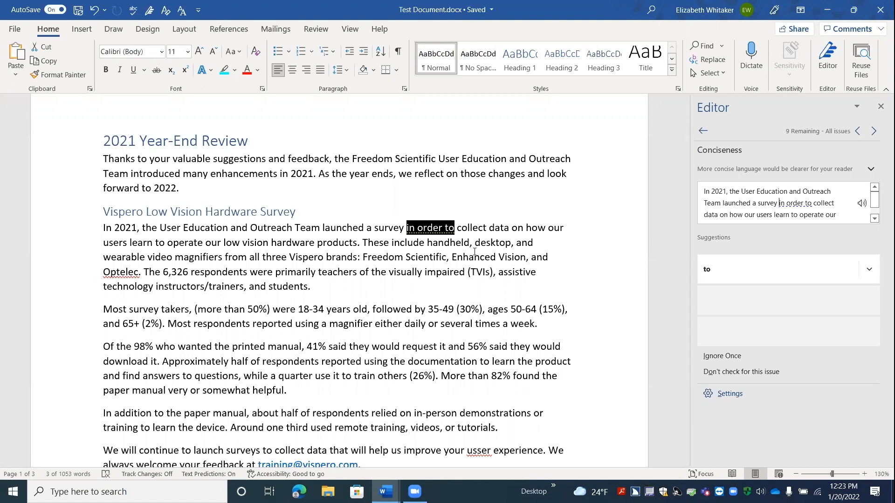
Accept the conciseness suggestion that replaces "in order to" with "to" in the hardware survey section.
key("Tab")
key("Tab")
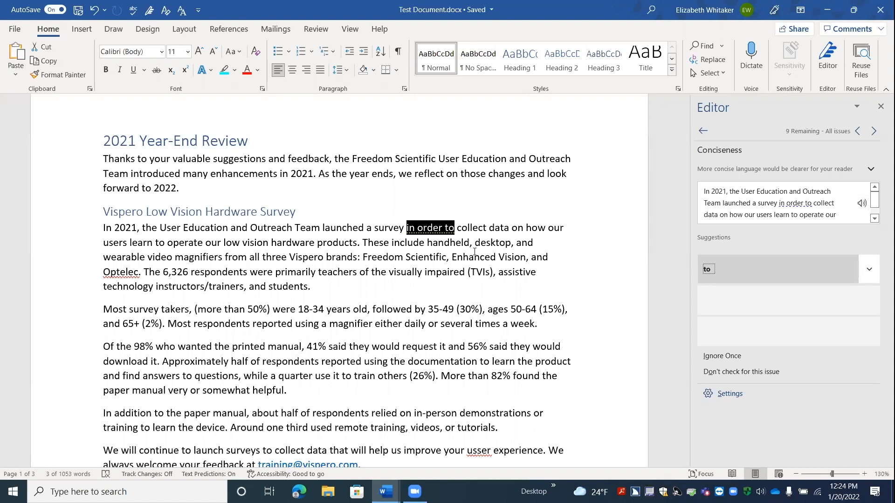
key("Return")
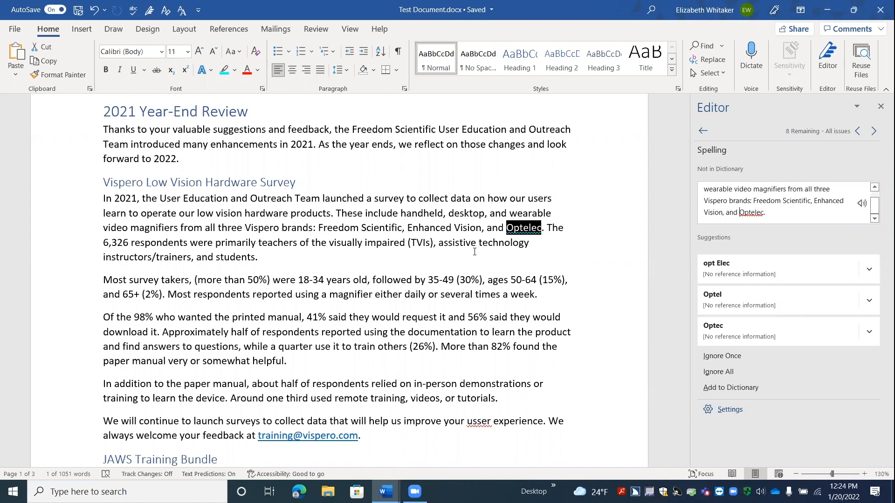
Go through the suggestions and ignore options for the brand name "Optelec", and add the word to the dictionary.
key("Tab")
key("Tab")
key("Down")
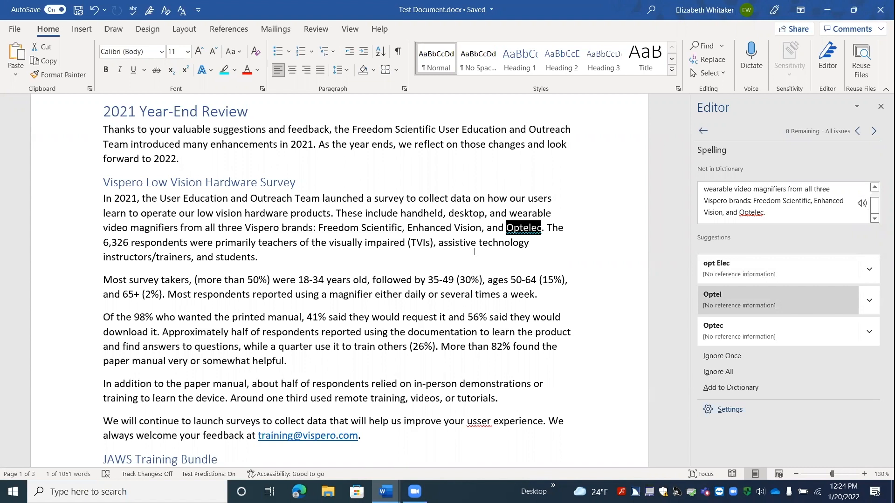
key("Down")
key("Down")
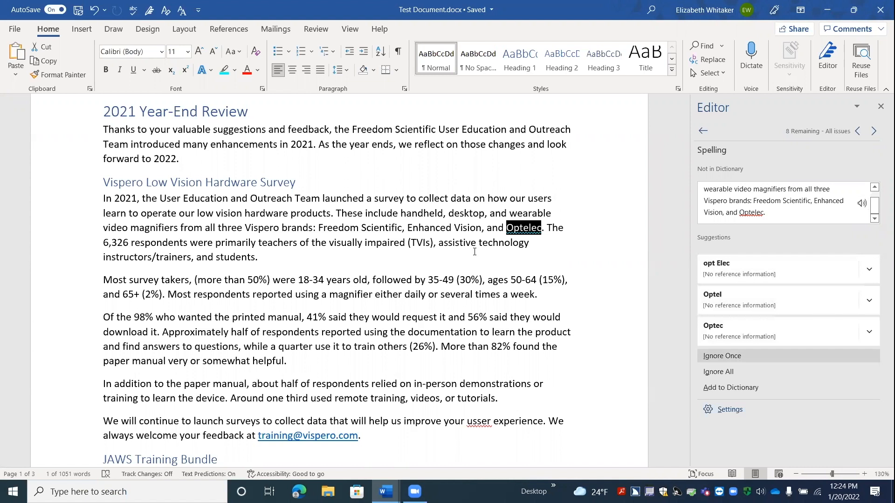
key("Down")
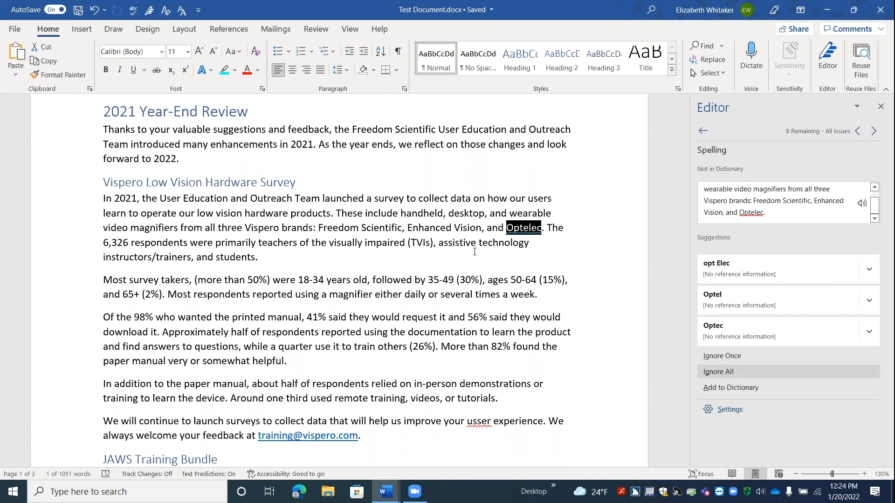
key("Down")
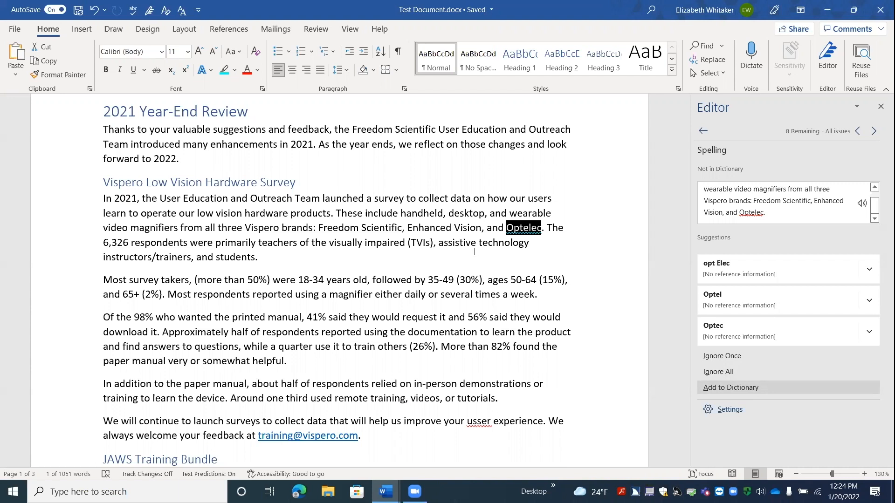
key("a")
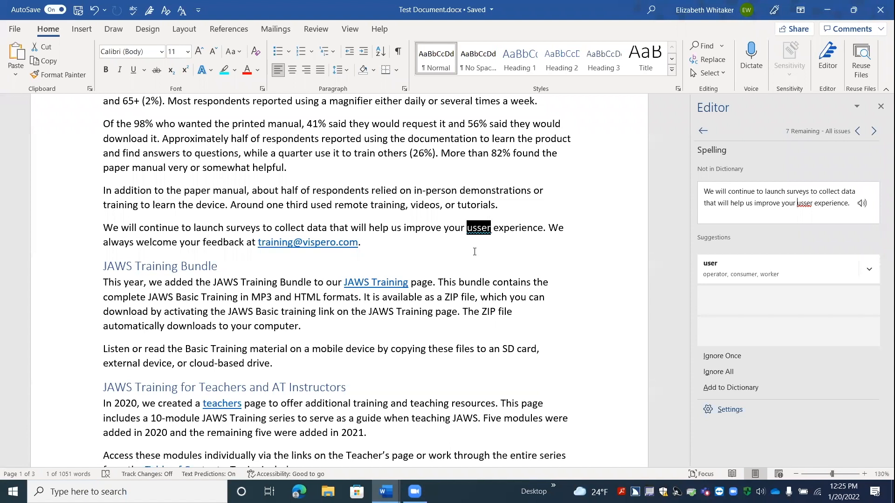
Look through the additional options for the suggestion "user" and correct the misspelled "usser" to "user".
key("Tab")
key("Tab")
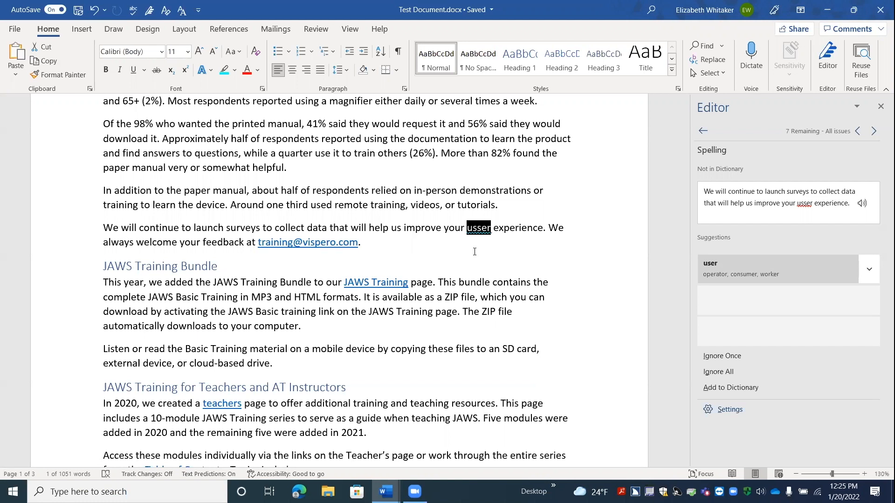
key("alt+Down")
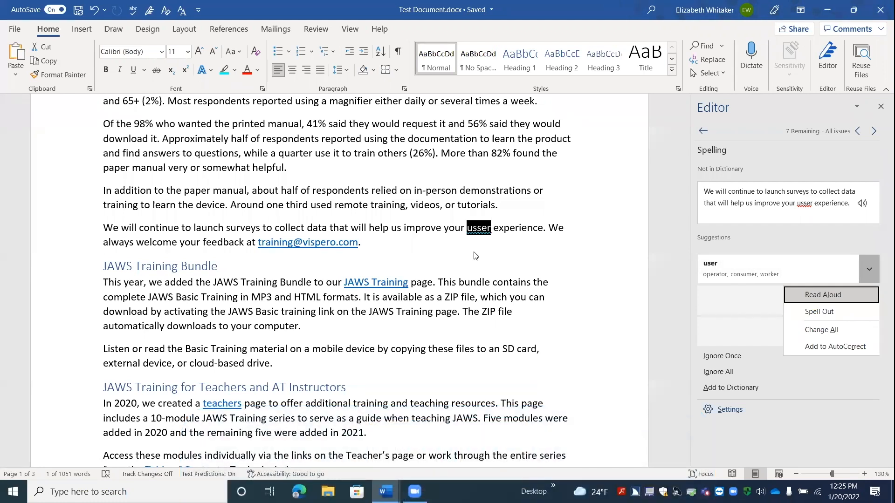
key("Down")
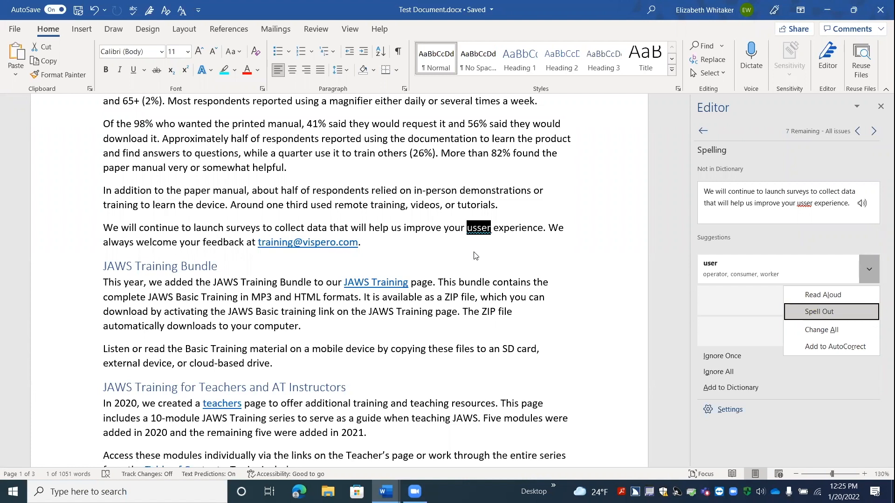
key("Down")
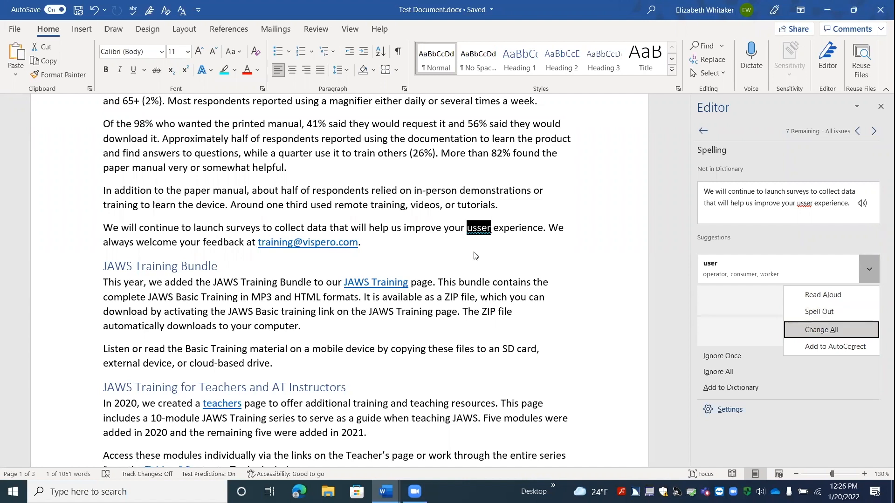
key("Down")
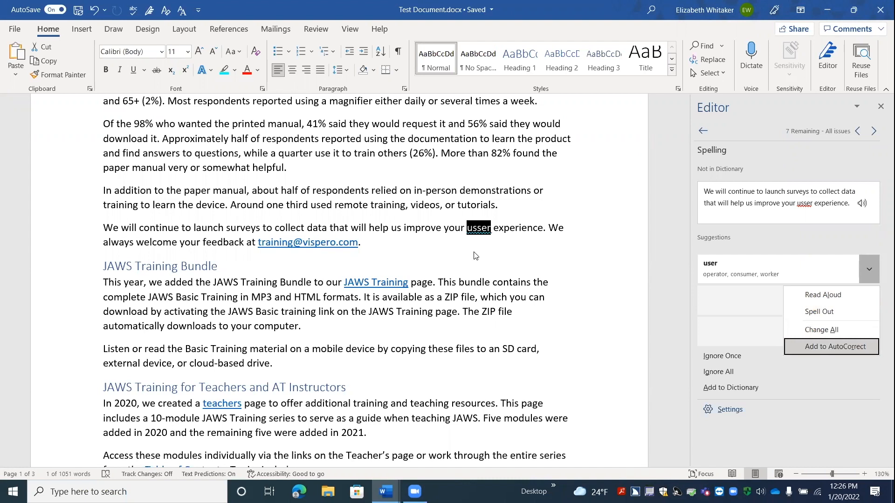
key("Up")
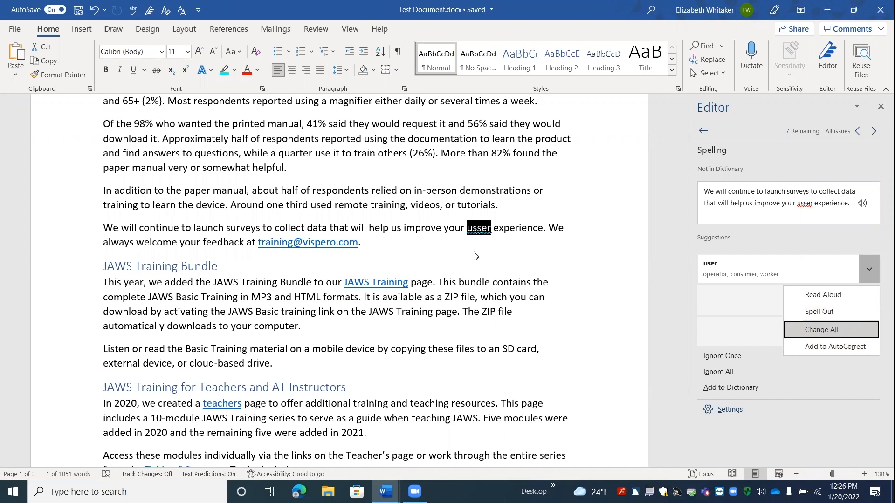
key("Escape")
scroll(475, 252, "down", 1)
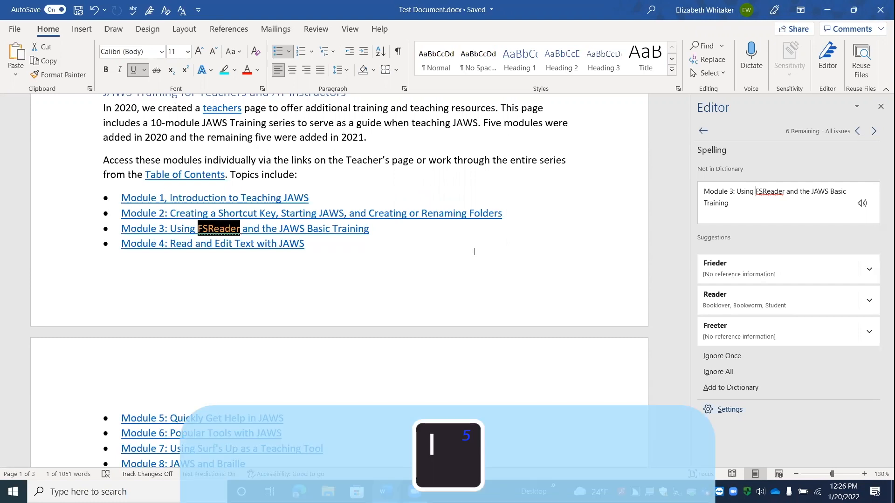
Dismiss the flagged product names by ignoring "FSReader" and "FSClipboard" once and all occurrences of "Tiktok".
key("i")
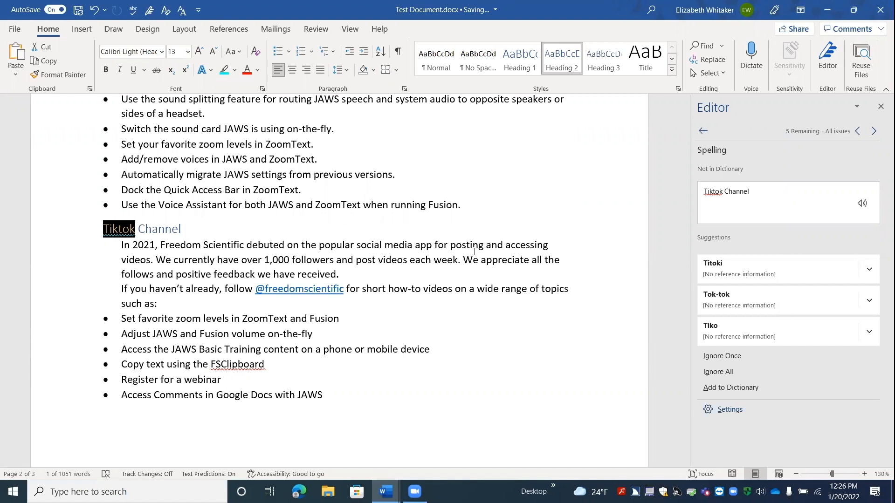
key("g")
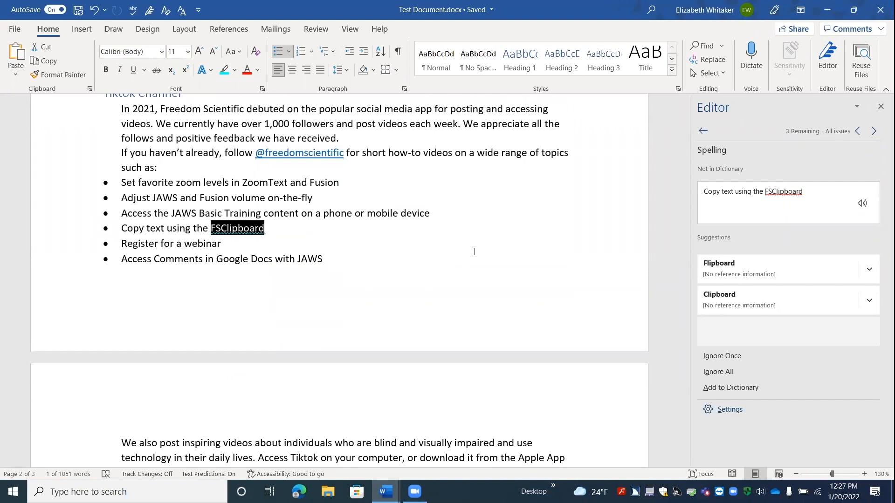
key("i")
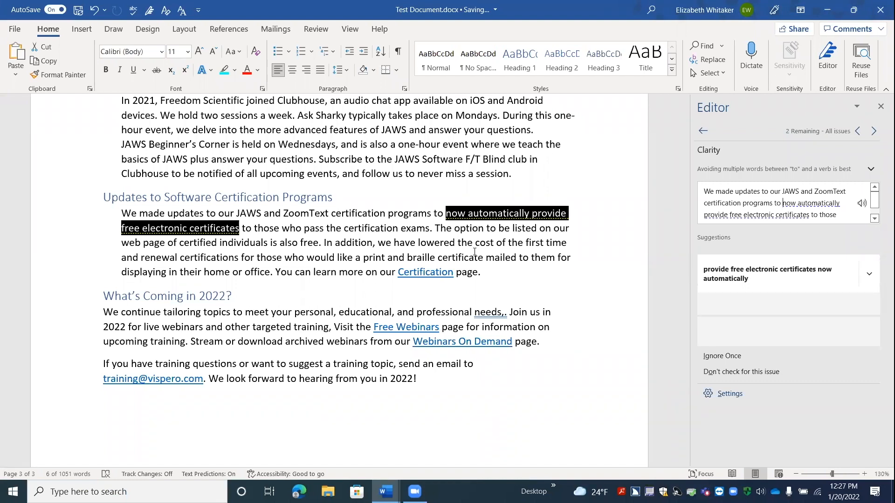
Accept the clarity suggestion "provide free electronic certificates now automatically" in the software certification section.
key("Tab")
key("Tab")
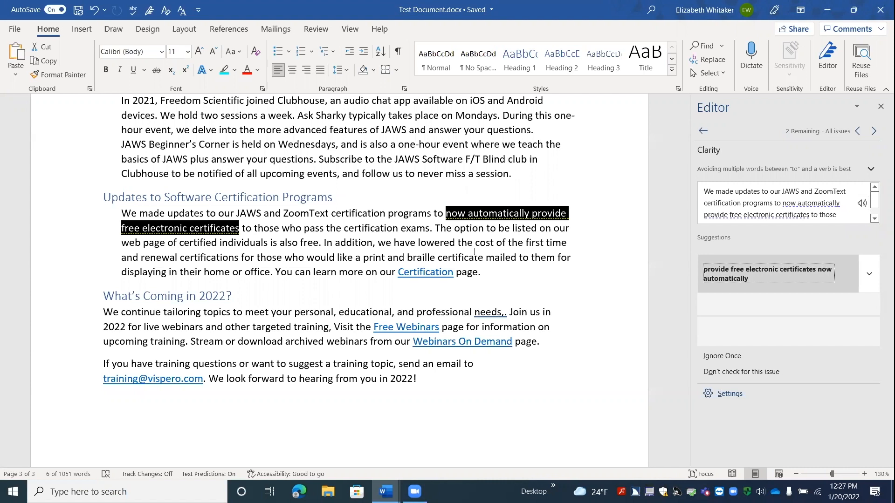
key("Return")
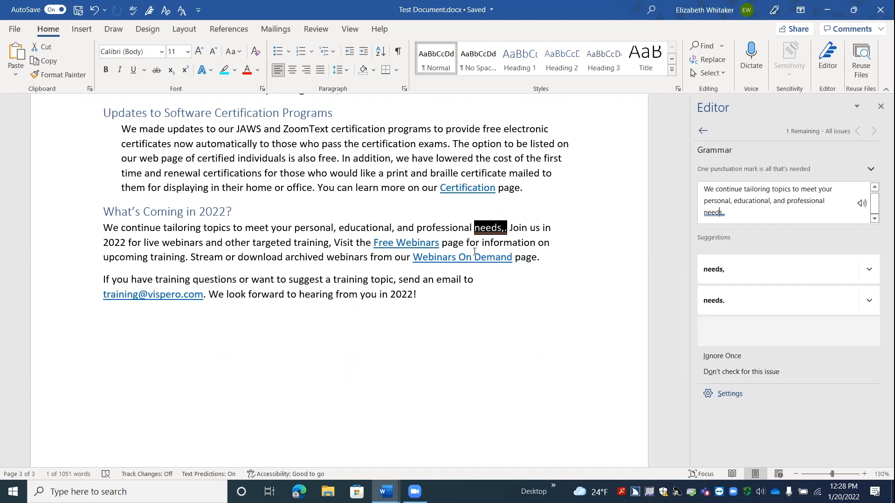
Resolve the double punctuation after "professional needs" by accepting the grammar suggestion "needs,".
key("Right")
key("Tab")
key("Tab")
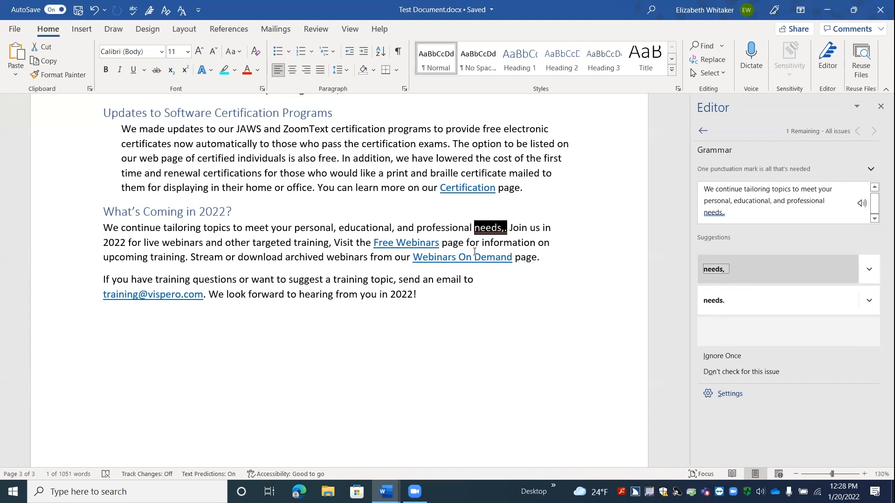
key("Return")
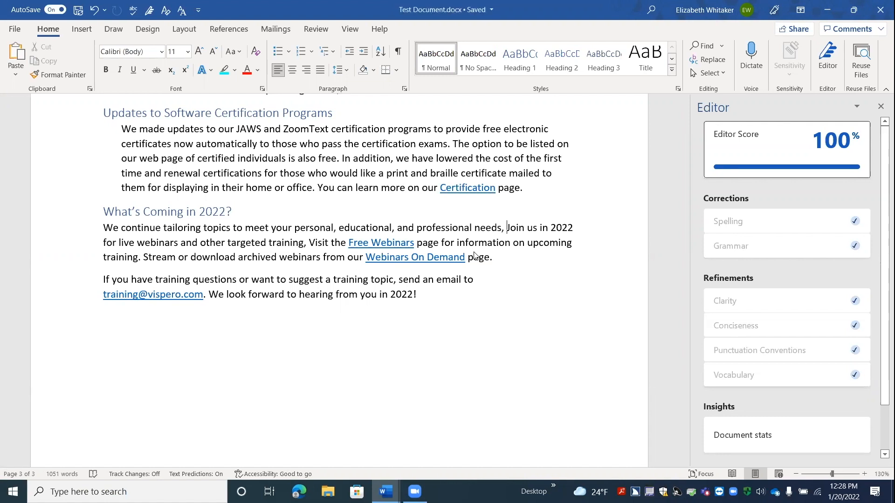
key("Tab")
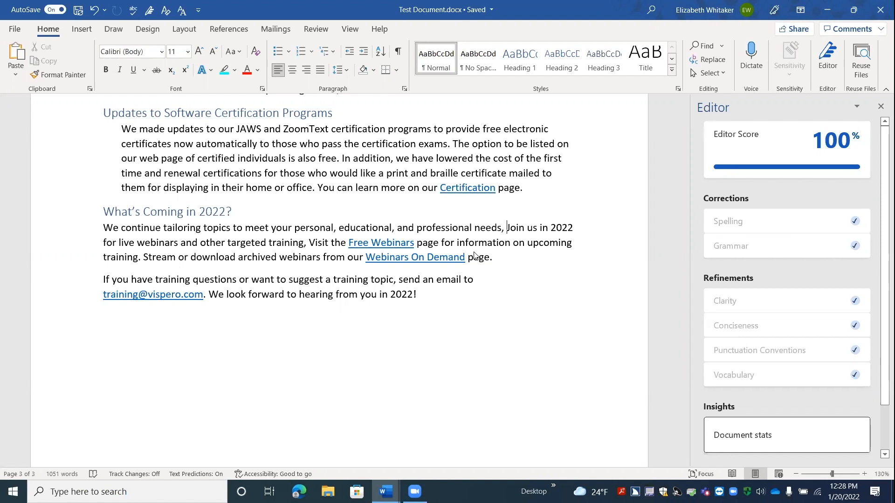
key("Tab")
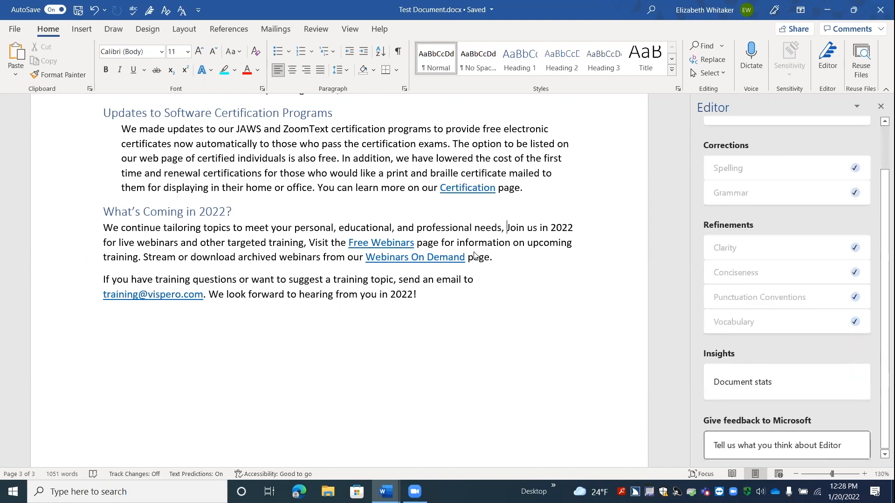
key("Tab")
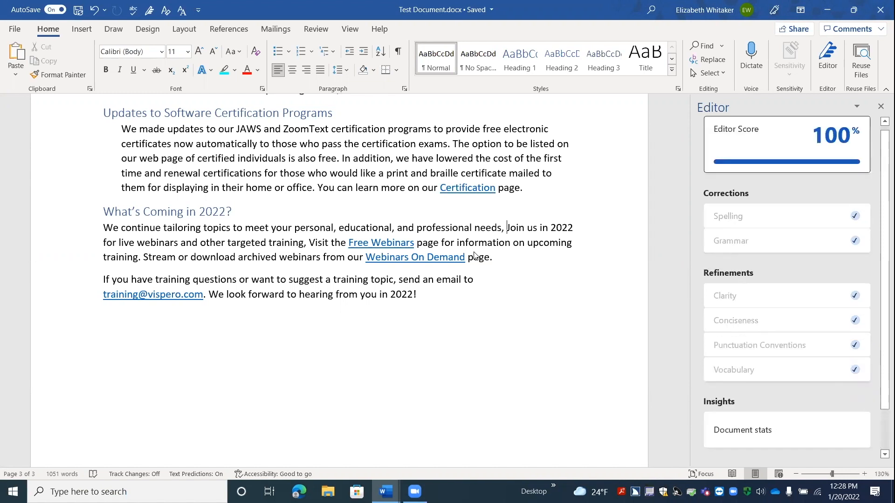